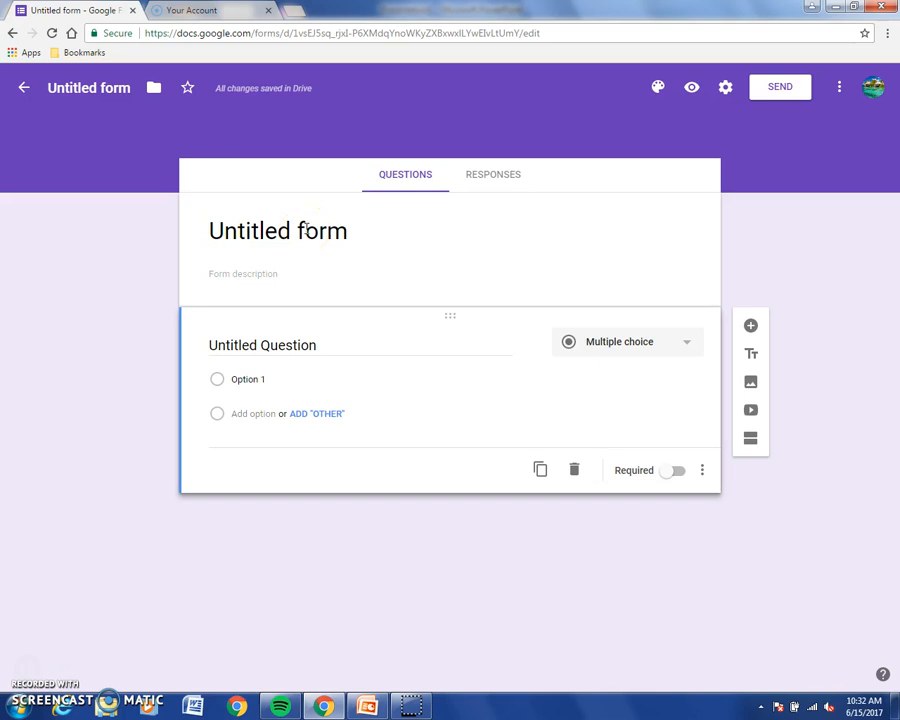
Step: Title the form "Google Forms" and word the first question as "How would you rate this tutorial?"
{"action": "left_click", "coordinate": [306, 227]}
{"action": "type", "text": "Google Forms"}
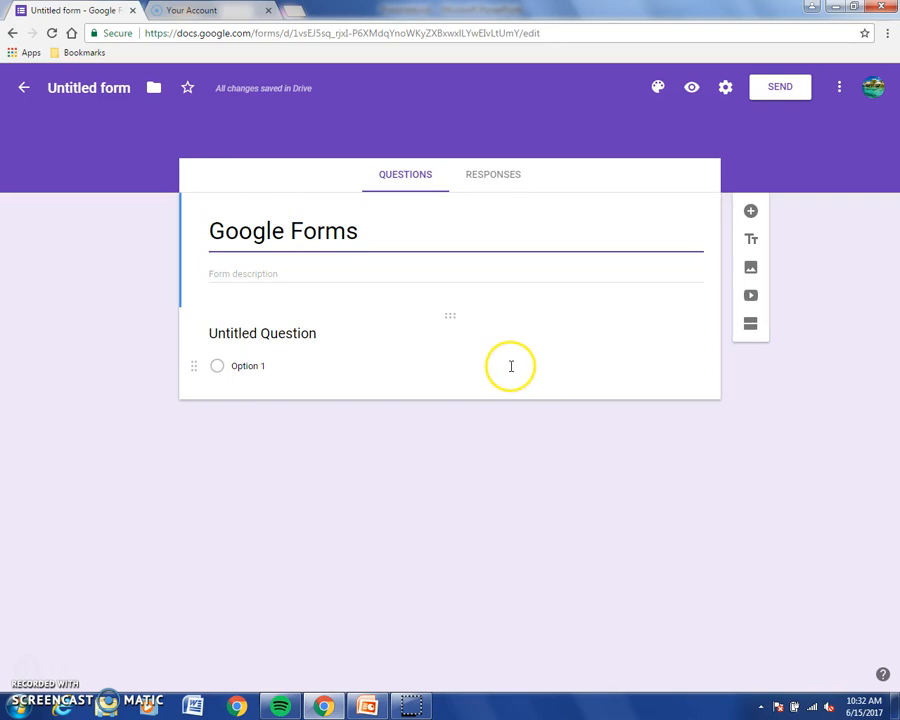
{"action": "left_click", "coordinate": [291, 335]}
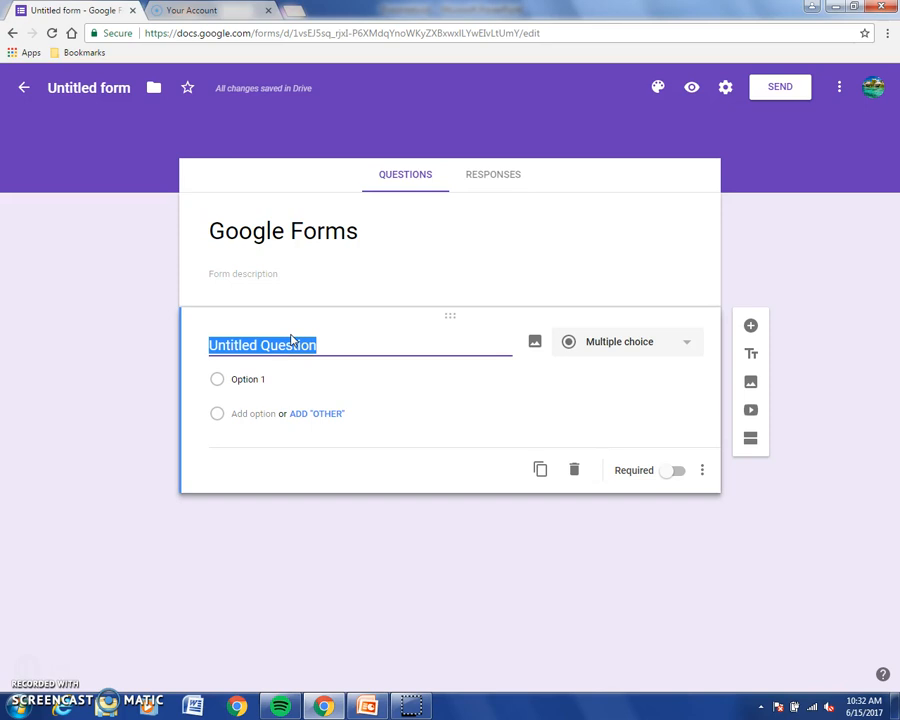
{"action": "type", "text": "H"}
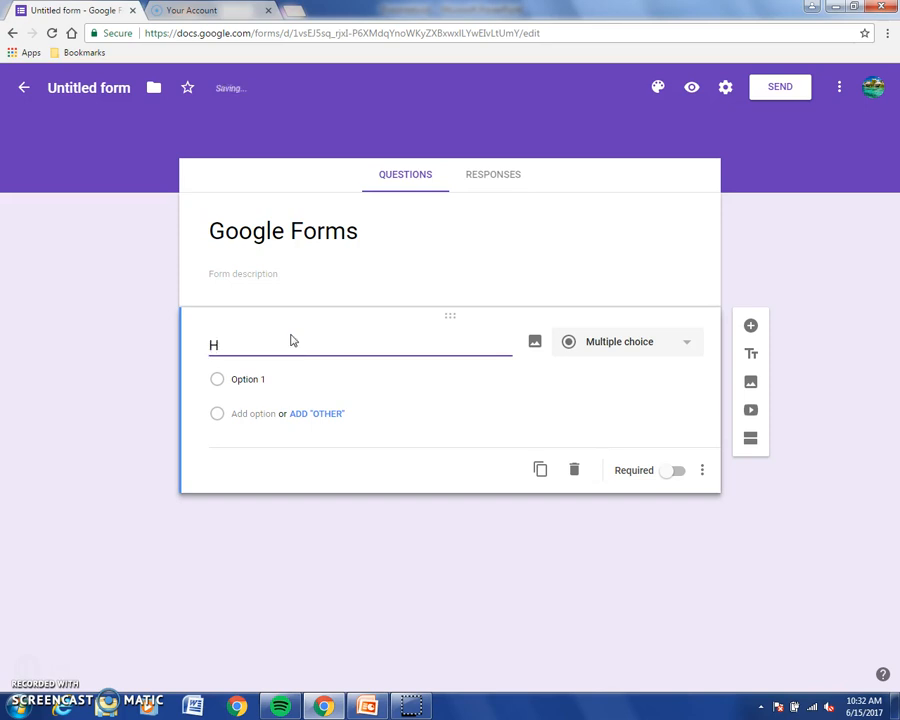
{"action": "type", "text": "ow y"}
{"action": "key", "text": "BackSpace"}
{"action": "type", "text": "would"}
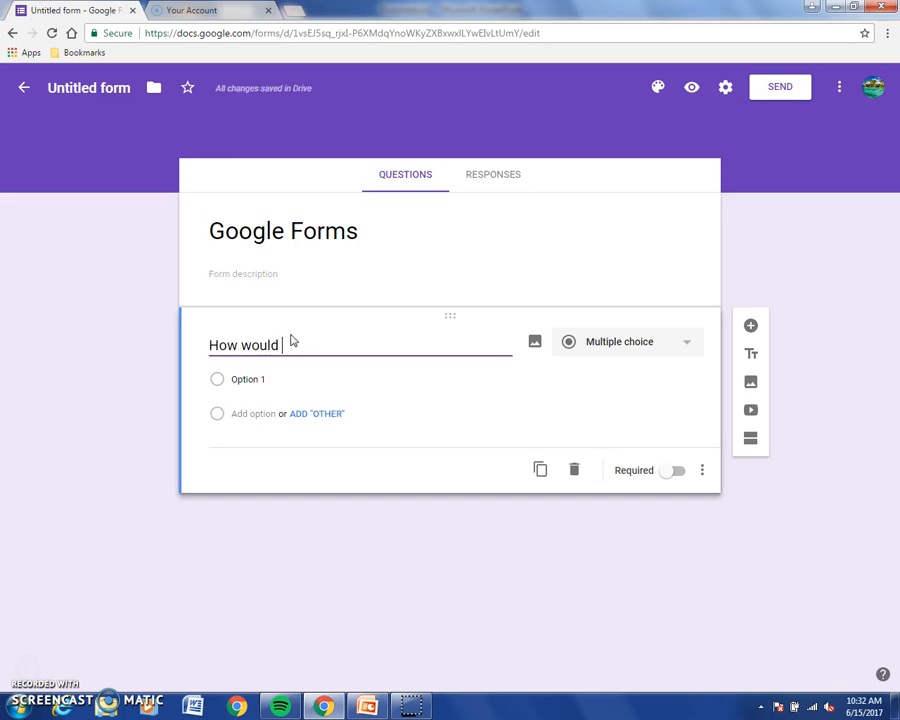
{"action": "type", "text": " you rate this tutoria"}
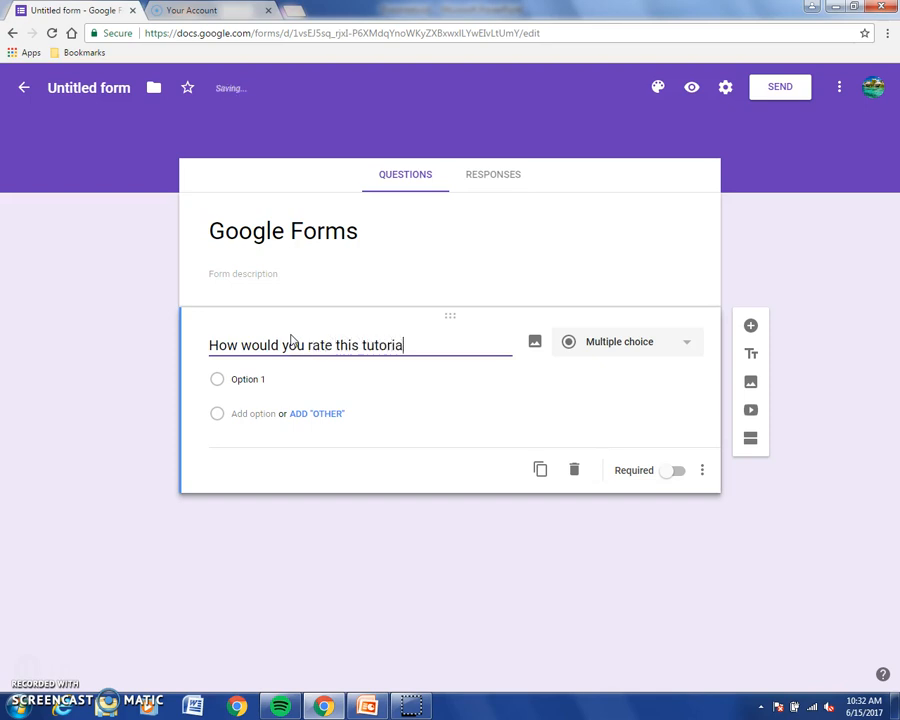
{"action": "type", "text": "l?"}
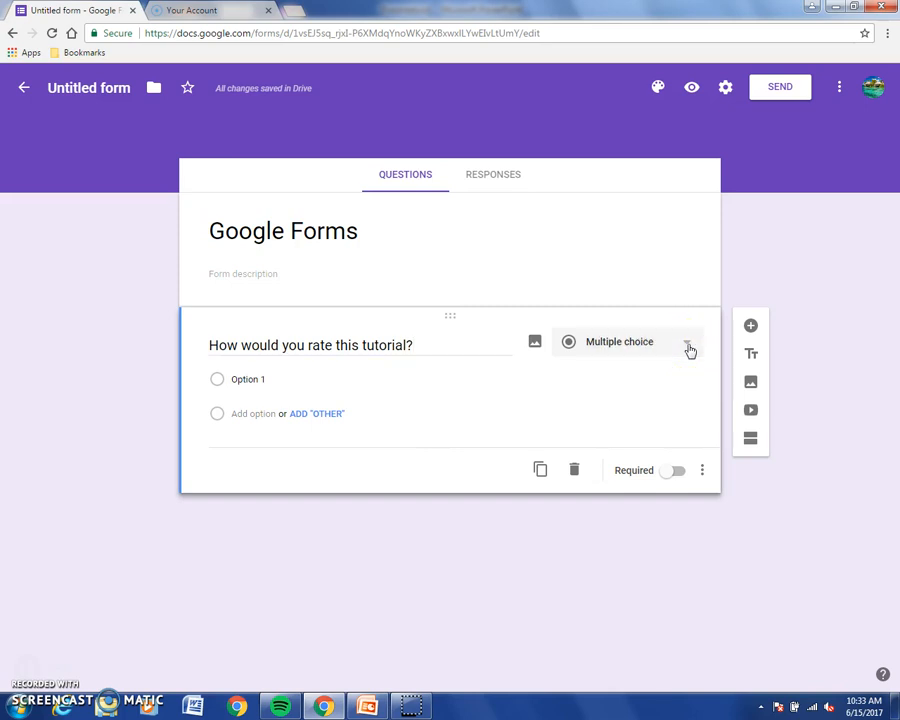
Step: Make the tutorial rating question a linear scale running from 1 to 5
{"action": "left_click", "coordinate": [688, 348]}
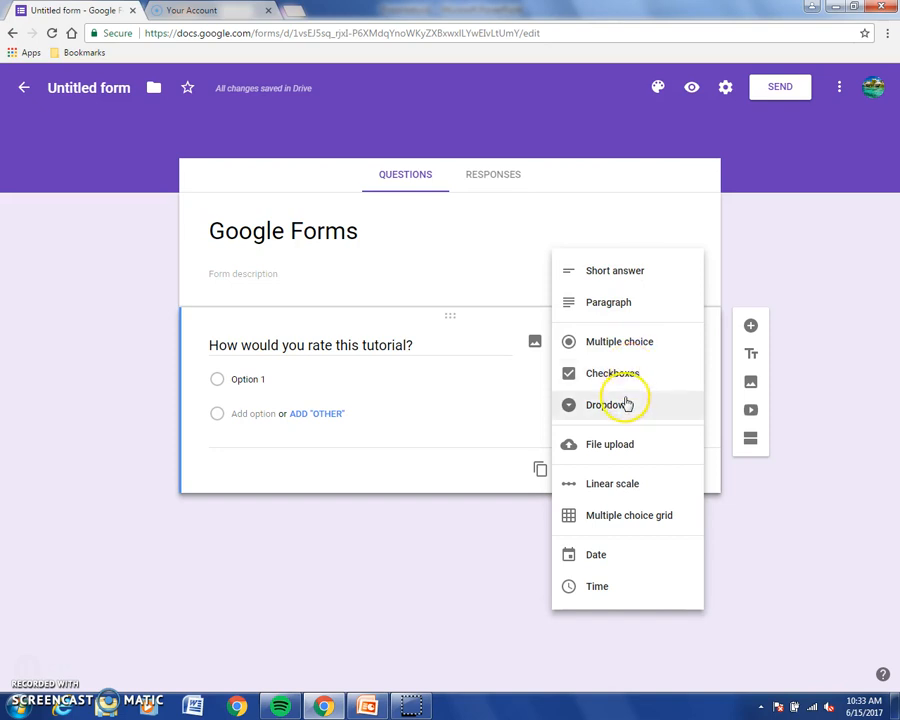
{"action": "left_click", "coordinate": [624, 488]}
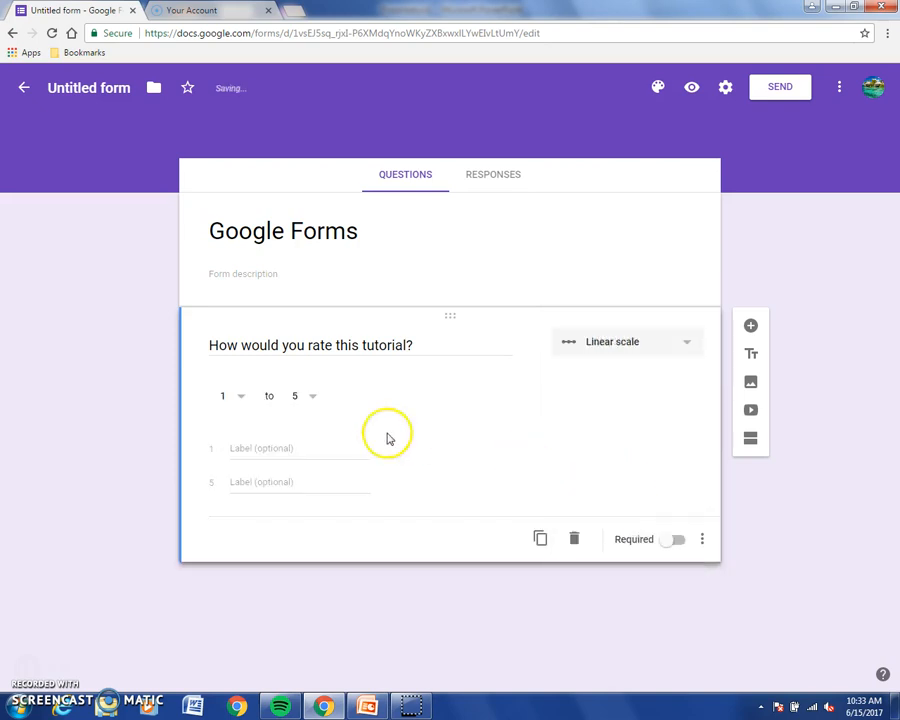
{"action": "left_click", "coordinate": [244, 402]}
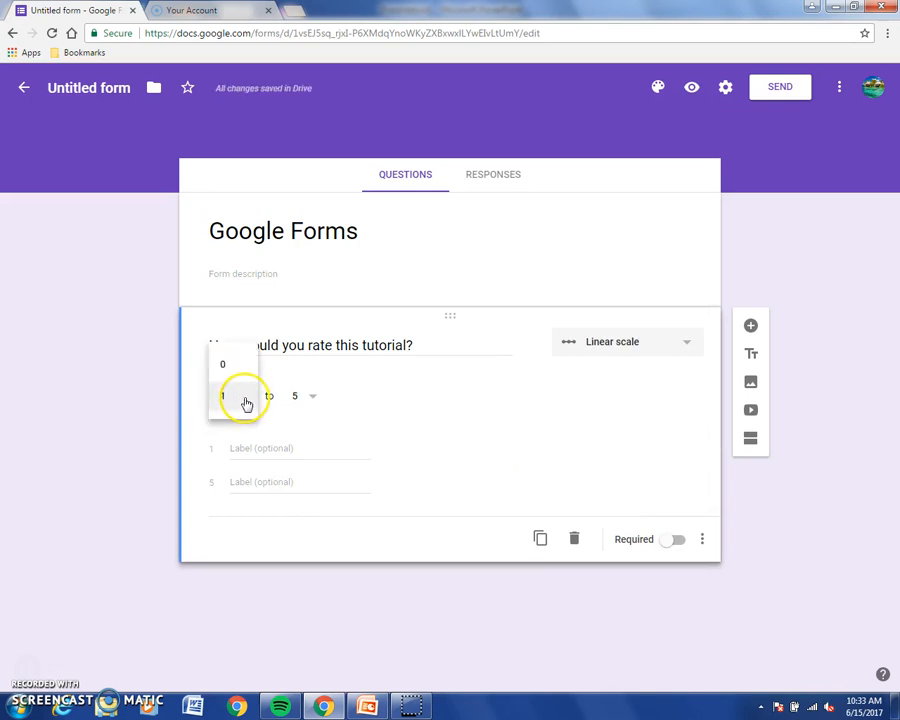
{"action": "left_click", "coordinate": [314, 401]}
{"action": "left_click", "coordinate": [403, 399]}
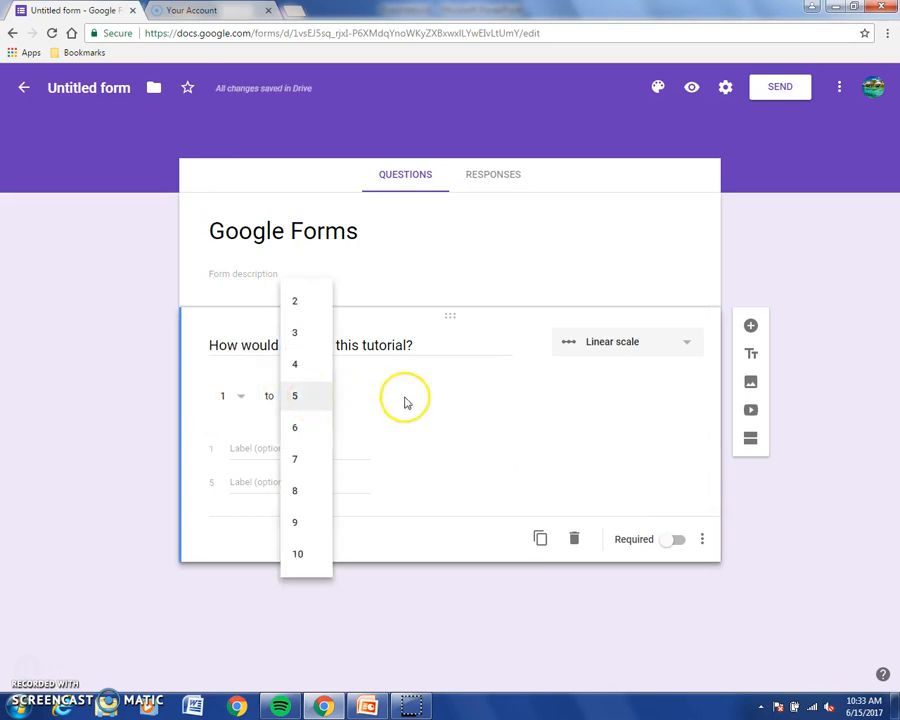
Step: Label the low end of the rating scale "Not Helpful" and the high end "Very Helpful"
{"action": "left_click", "coordinate": [234, 448]}
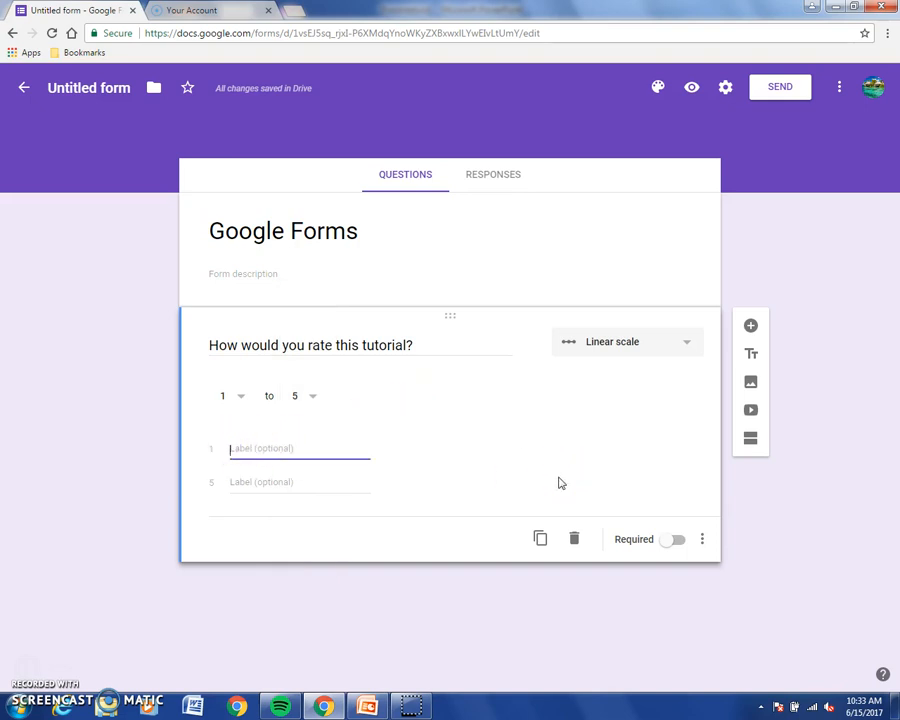
{"action": "type", "text": "Not Helpful"}
{"action": "left_click", "coordinate": [293, 481]}
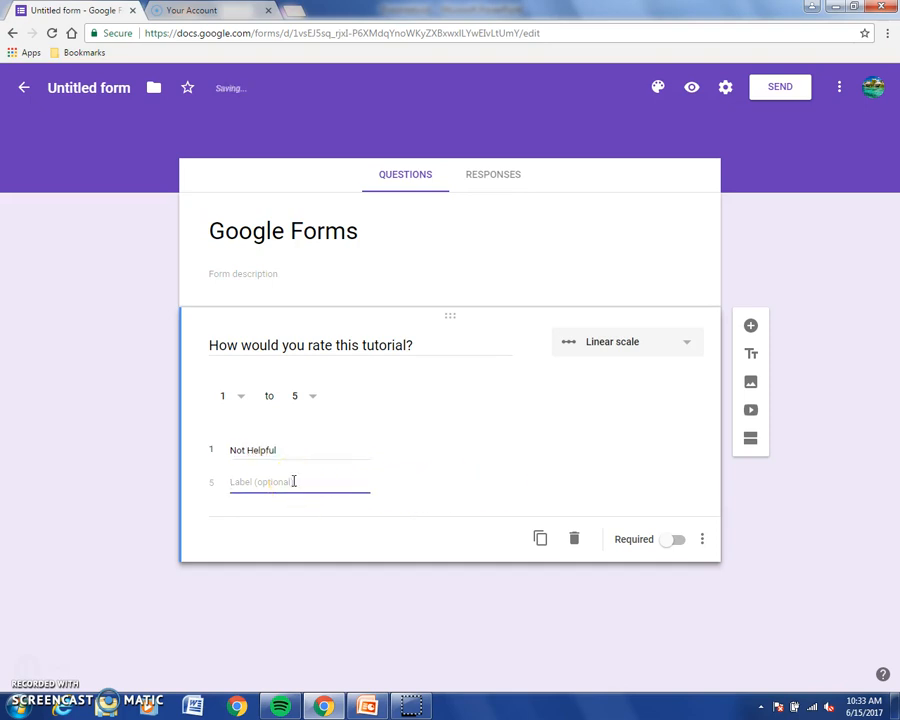
{"action": "type", "text": "Very Helpful"}
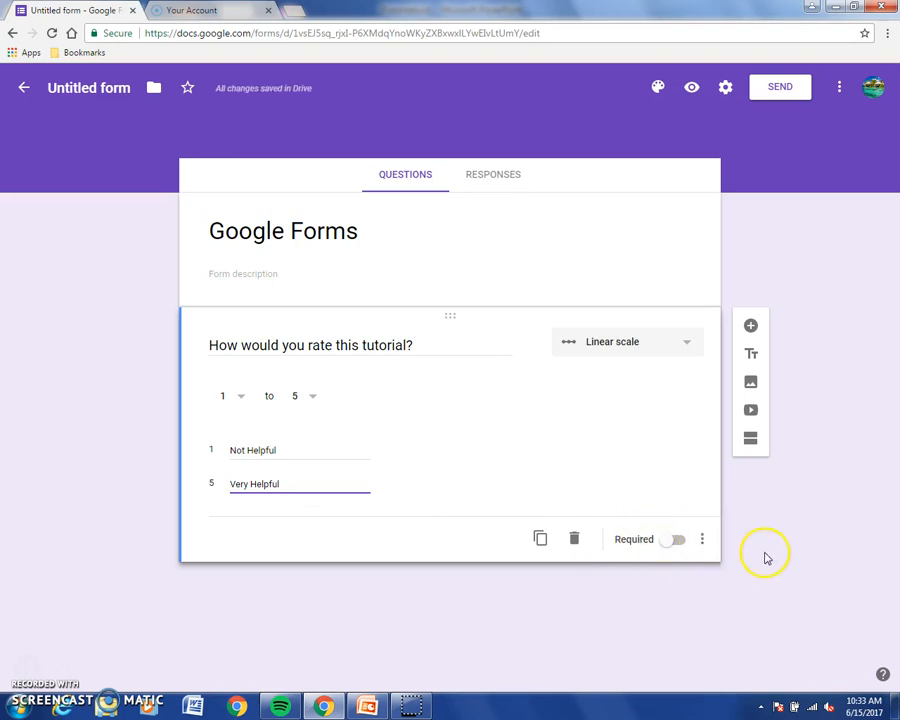
Step: Add a second question reading "What else would you like to learn?" with a paragraph answer
{"action": "left_click", "coordinate": [751, 327]}
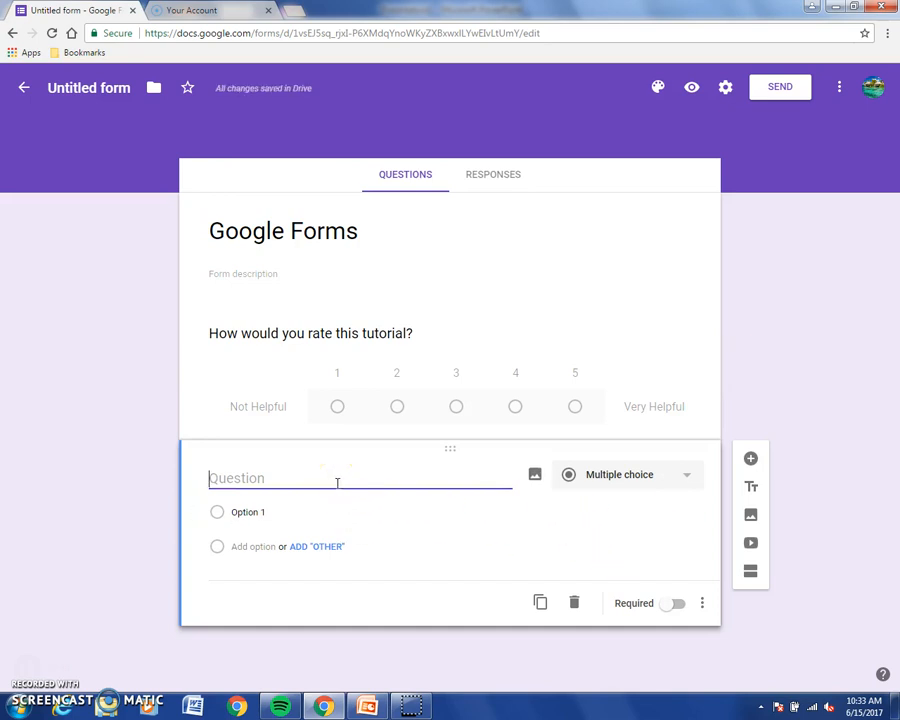
{"action": "type", "text": "What else"}
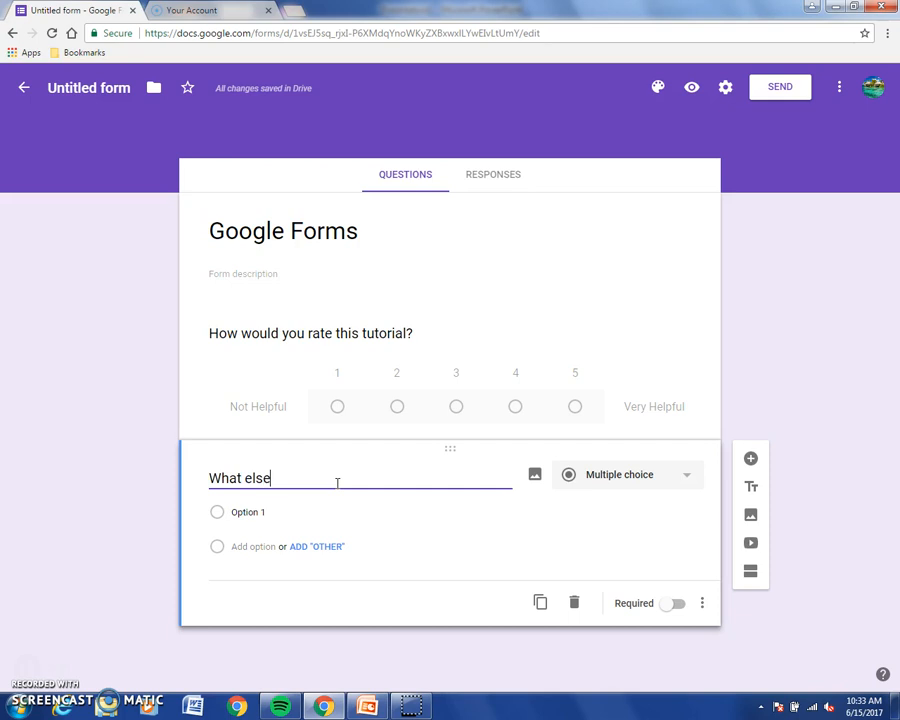
{"action": "type", "text": " would you li"}
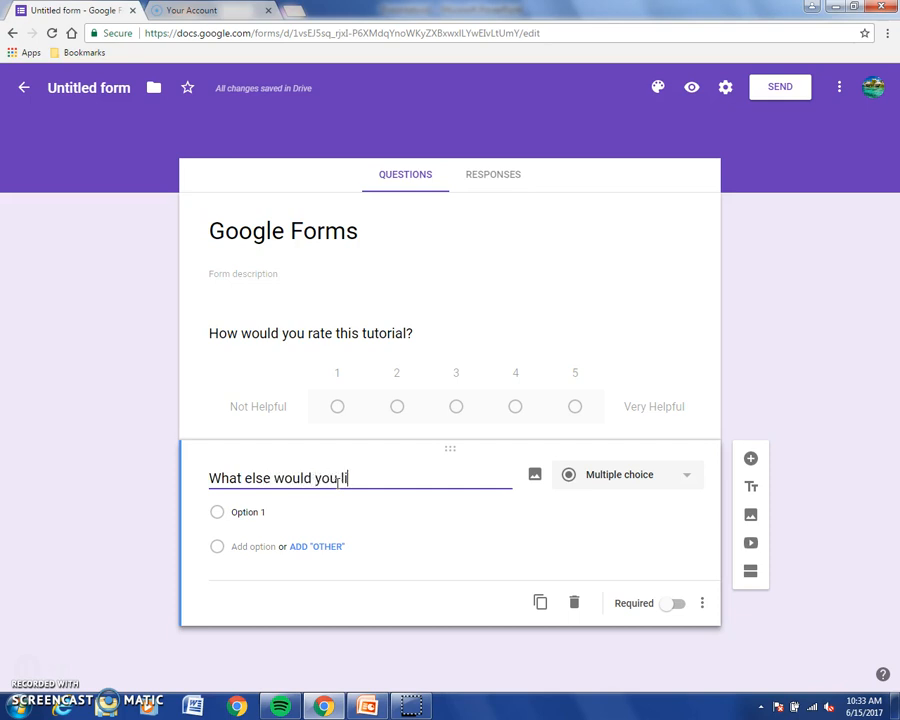
{"action": "type", "text": "ke to learn?"}
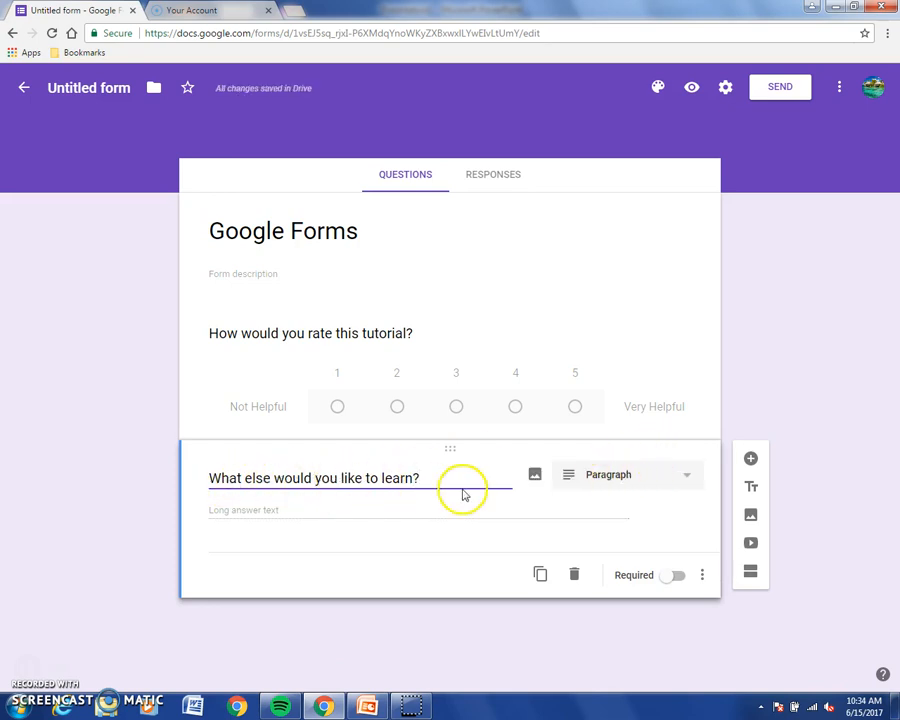
{"action": "left_click", "coordinate": [640, 478]}
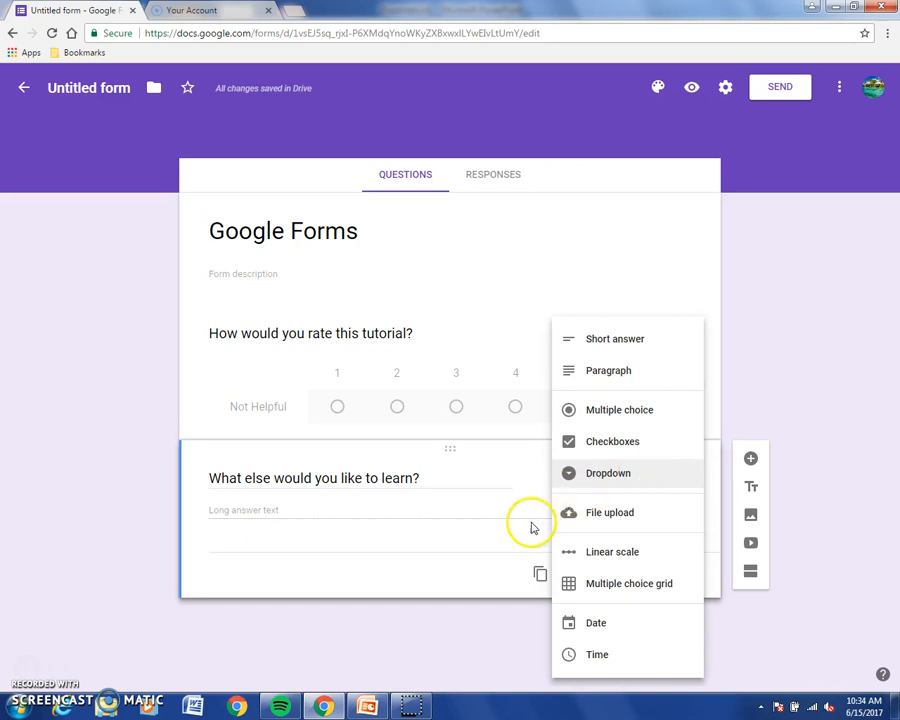
{"action": "left_click", "coordinate": [310, 508]}
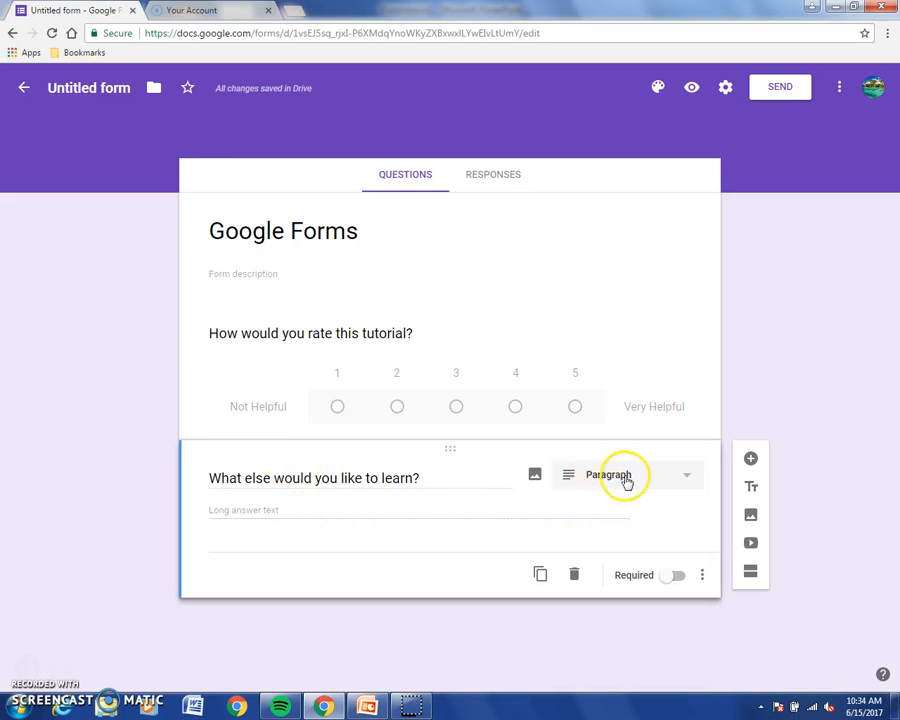
{"action": "left_click", "coordinate": [689, 478]}
{"action": "left_click", "coordinate": [428, 506]}
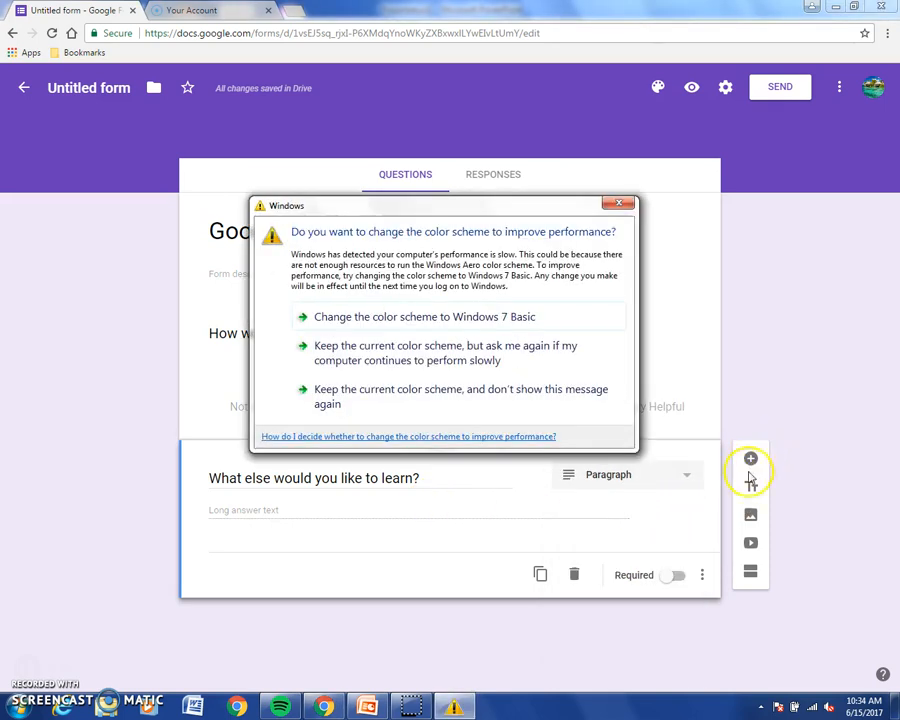
Step: Dismiss the Windows color scheme prompt and preview the form, trying a rating of 3 before leaving the preview without submitting
{"action": "left_click", "coordinate": [624, 202]}
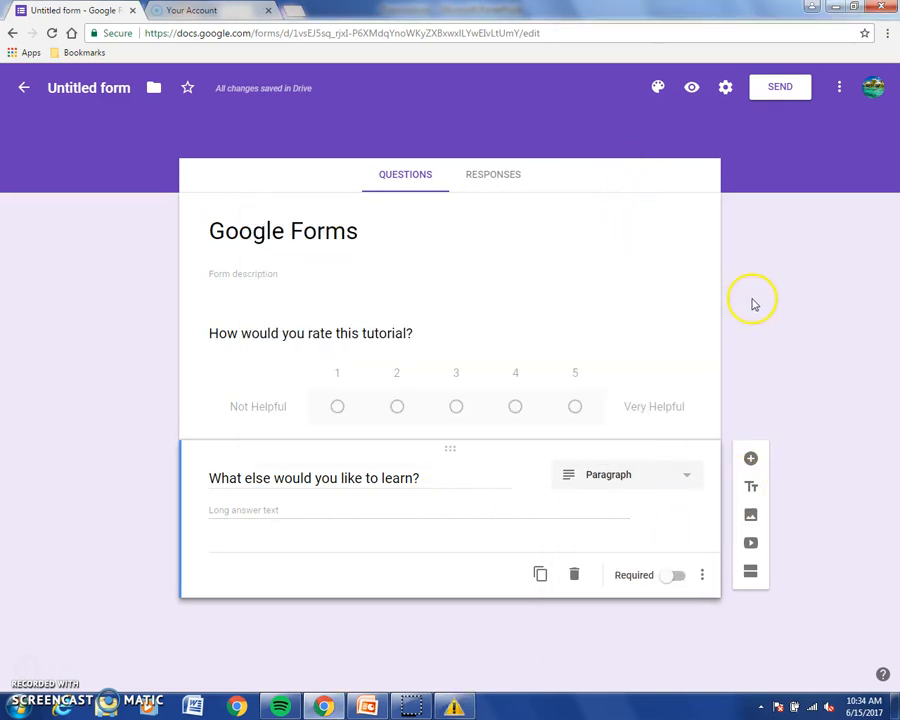
{"action": "left_click", "coordinate": [693, 90]}
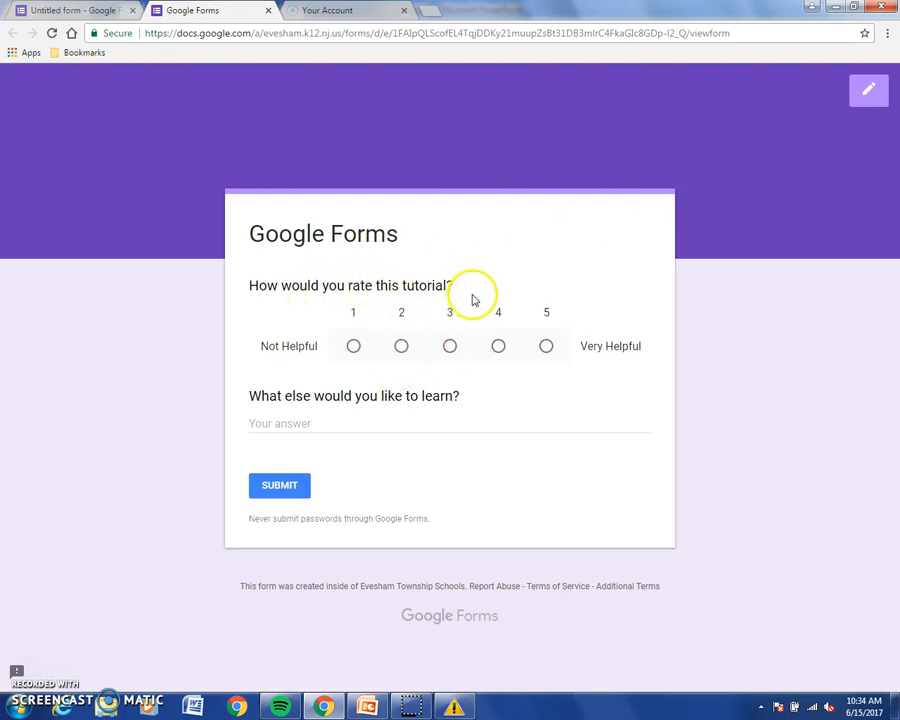
{"action": "left_click", "coordinate": [450, 346]}
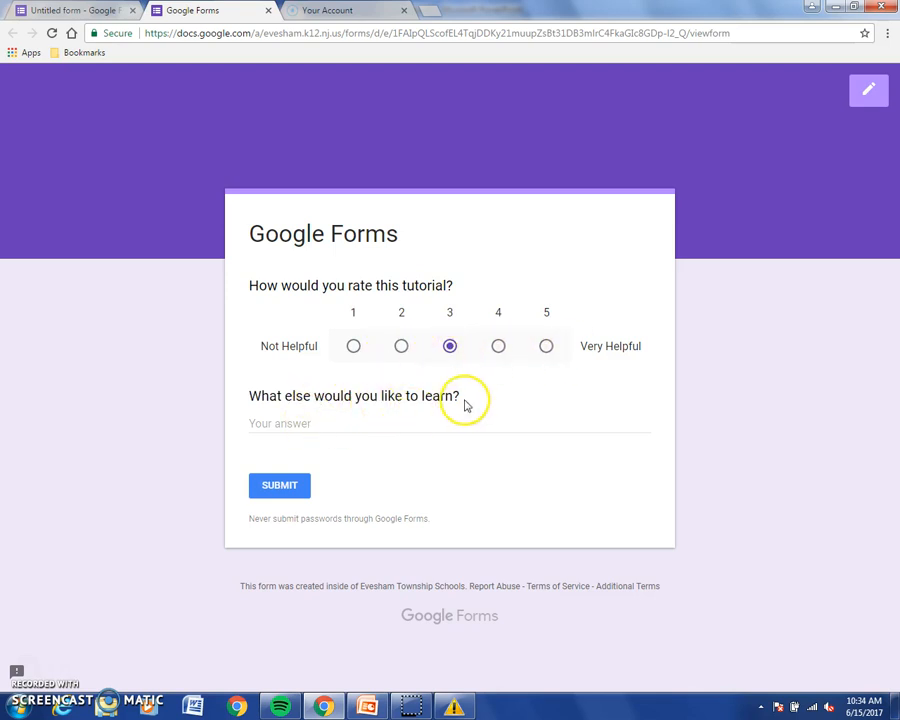
{"action": "left_click", "coordinate": [287, 423]}
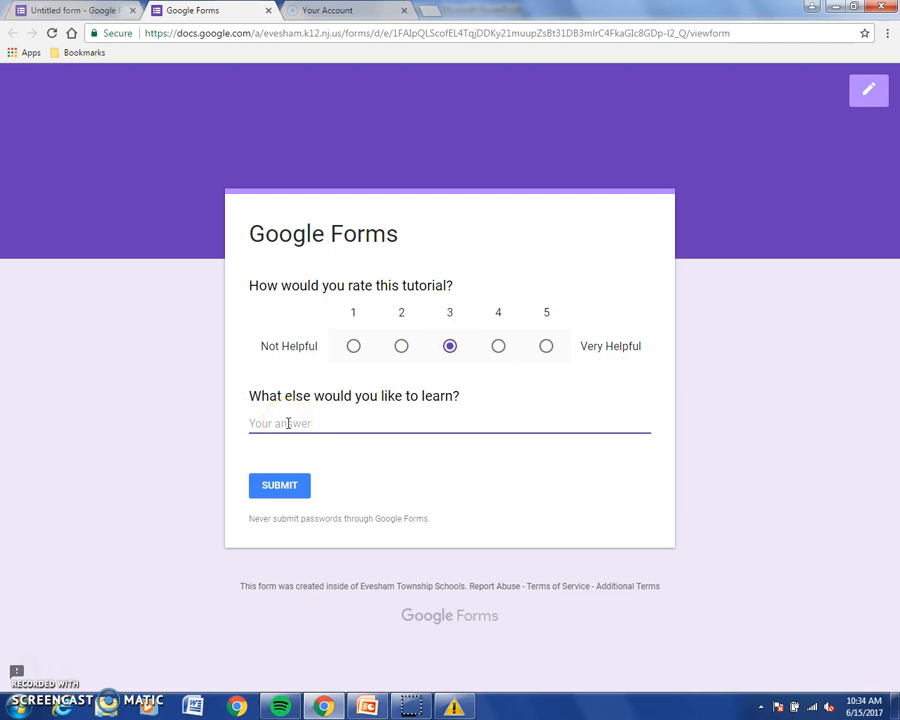
{"action": "left_click", "coordinate": [268, 11]}
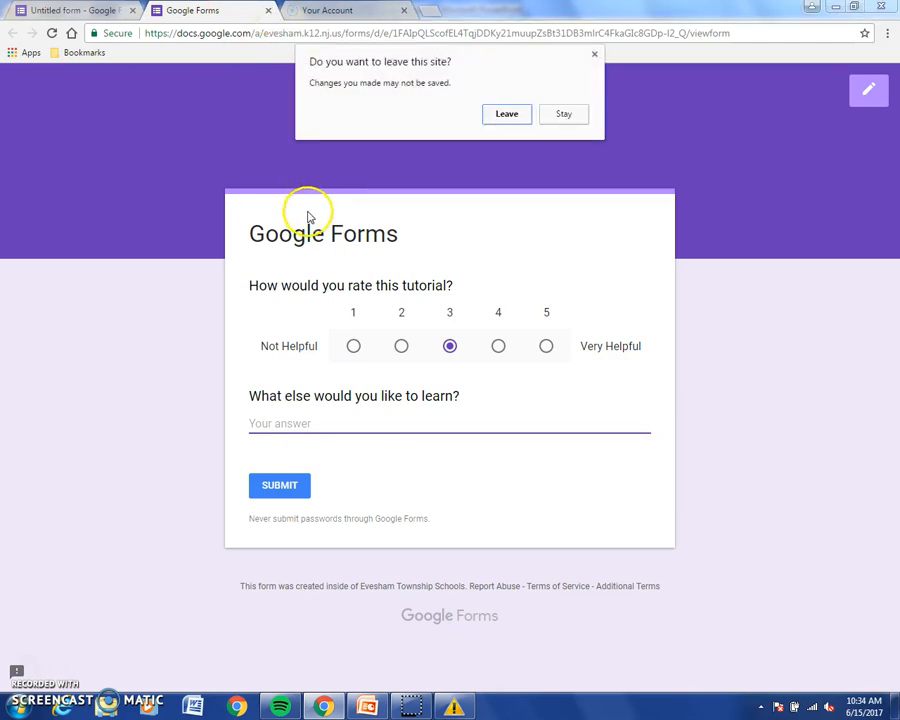
{"action": "left_click", "coordinate": [513, 117]}
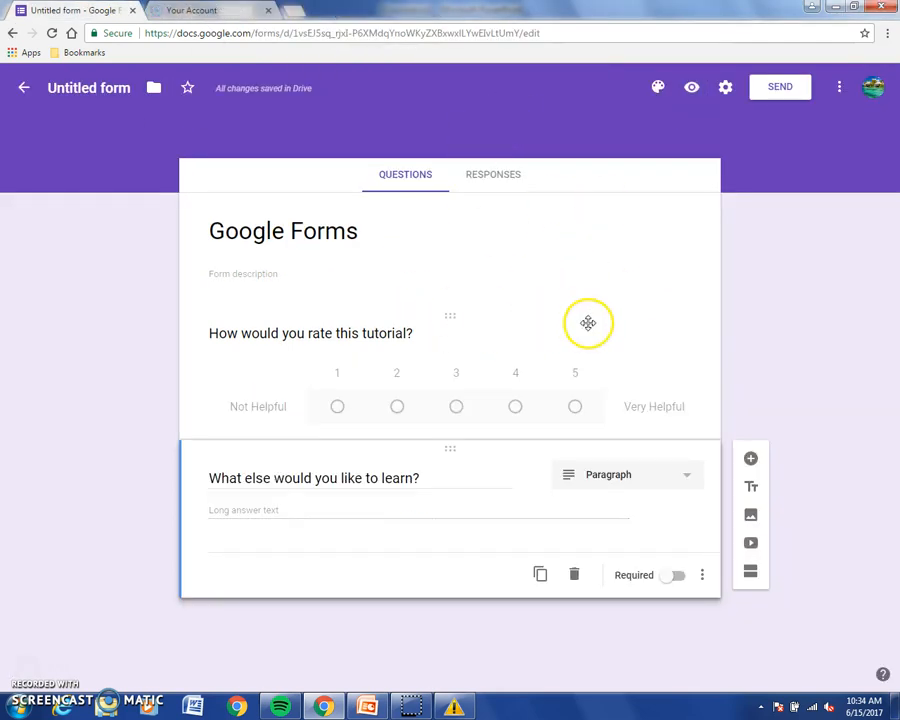
Step: Review the form's general settings and leave them without saving
{"action": "left_click", "coordinate": [728, 94]}
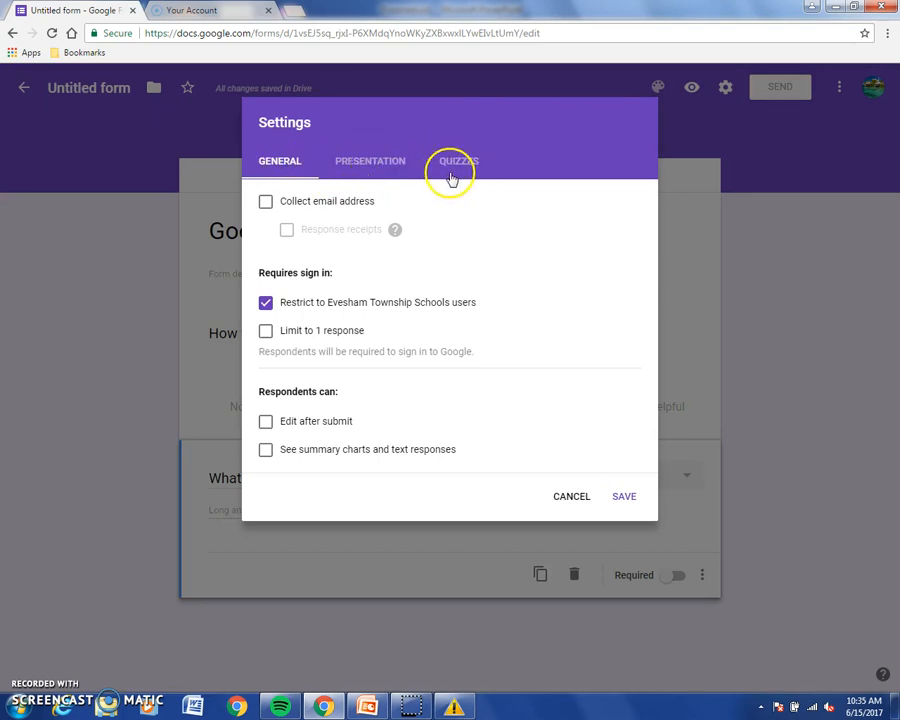
{"action": "left_click", "coordinate": [568, 498]}
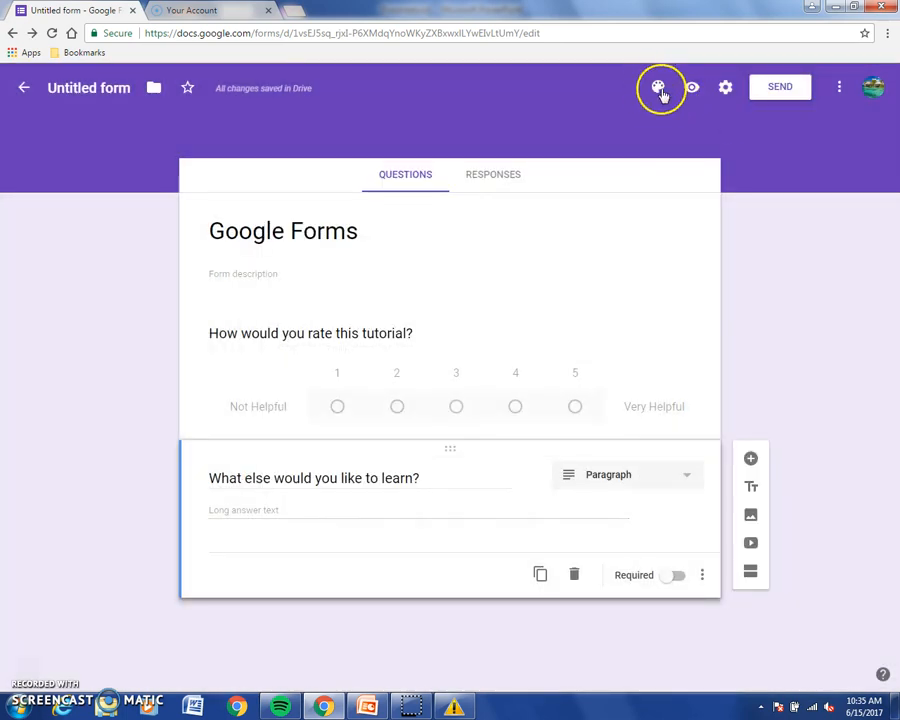
Step: Change the form's theme color to green
{"action": "left_click", "coordinate": [659, 92]}
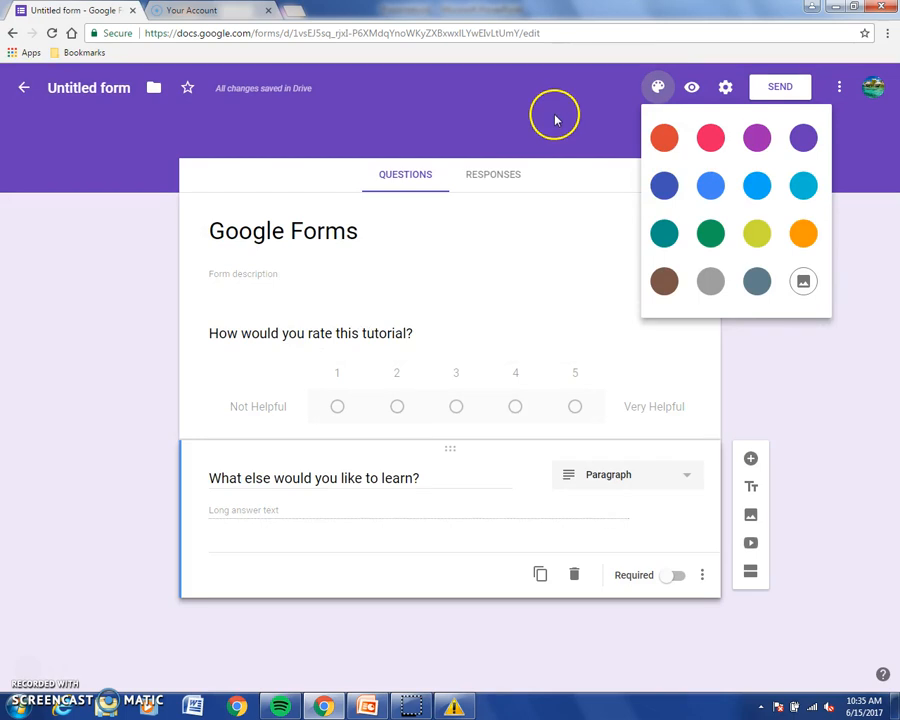
{"action": "left_click", "coordinate": [712, 234]}
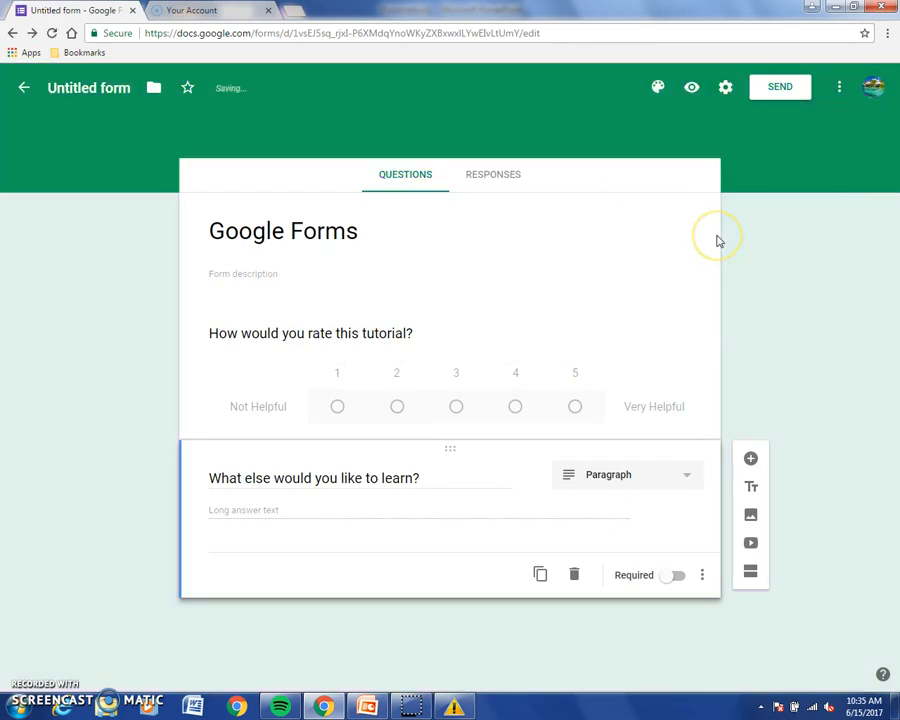